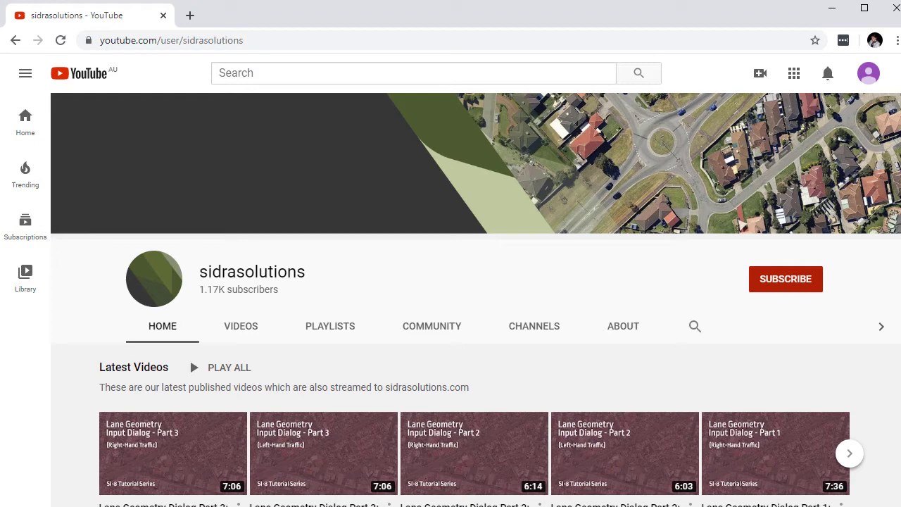
# Step: Subscribe to the sidrasolutions channel and set its bell to all notifications
pyautogui.click(805, 292)
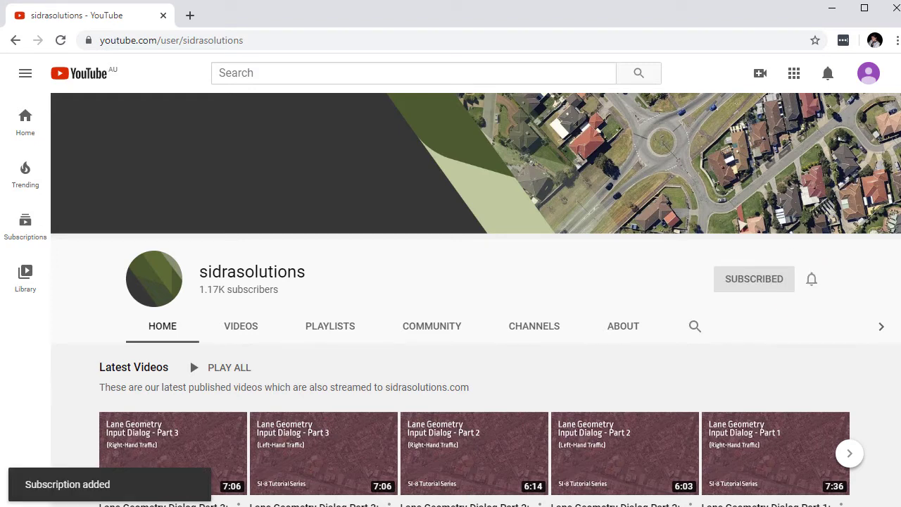
pyautogui.click(811, 288)
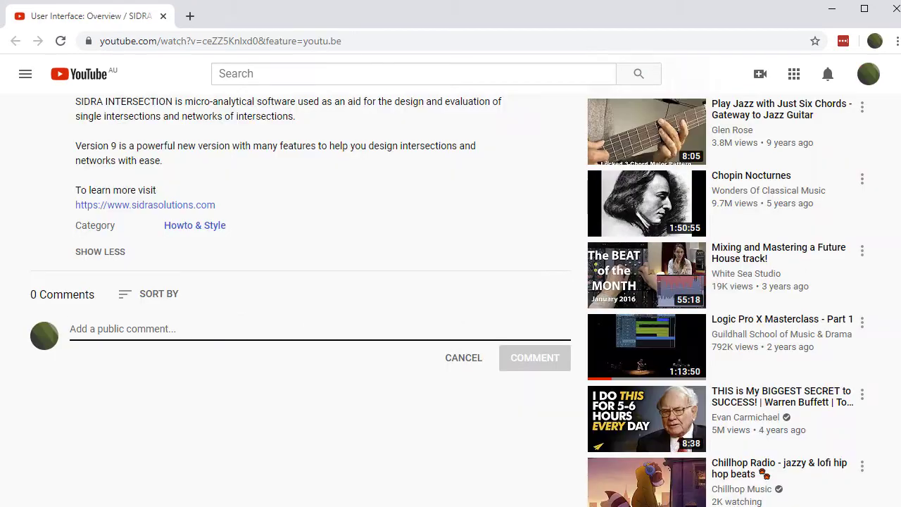
# Step: Write the comment 'Leave your suggestions for content here in the YouTube comment box'
pyautogui.write('Leave your')
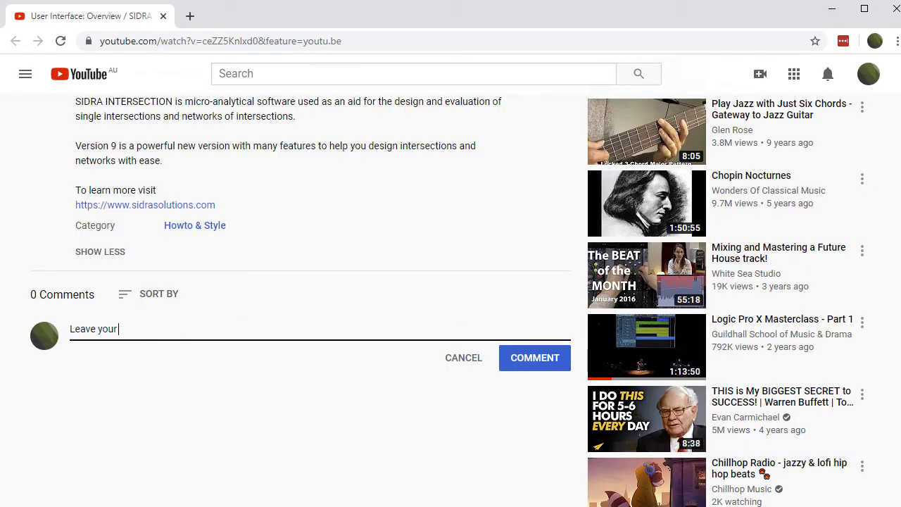
pyautogui.write(' suggestions for content here in t')
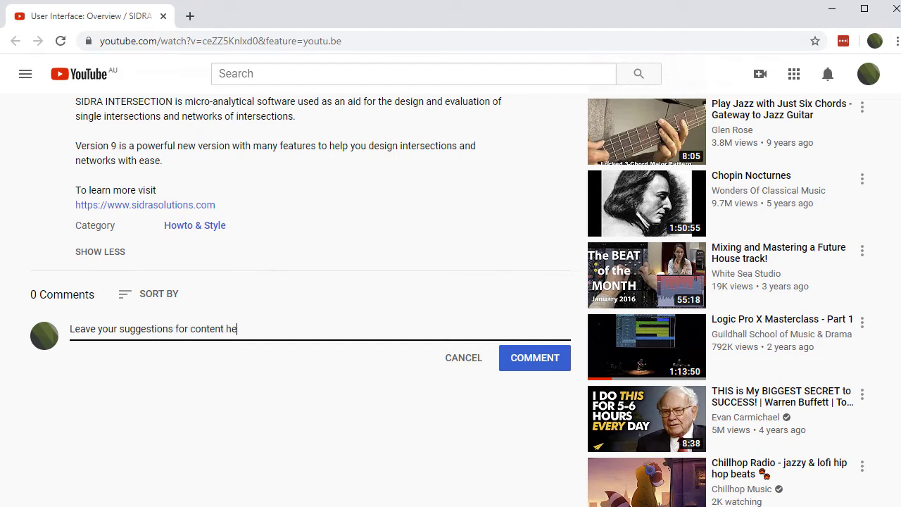
pyautogui.write('he YouTube comment box')
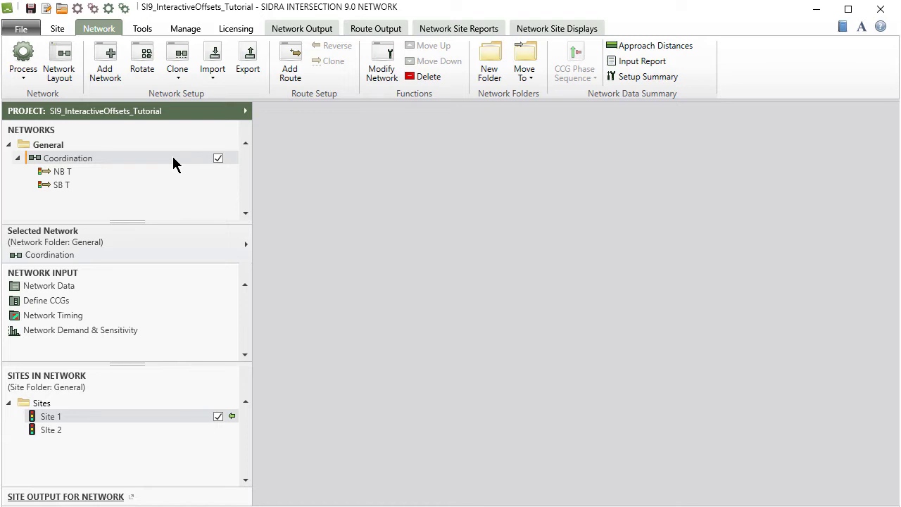
# Step: Clone the Coordination network with its sites into 'Coordination with Interactive Offsets'
pyautogui.click(174, 159)
pyautogui.click(176, 77)
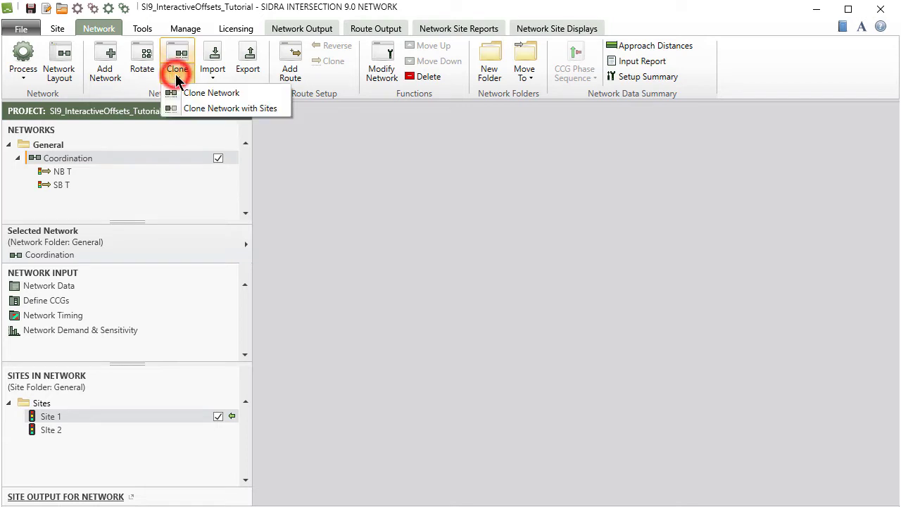
pyautogui.click(281, 109)
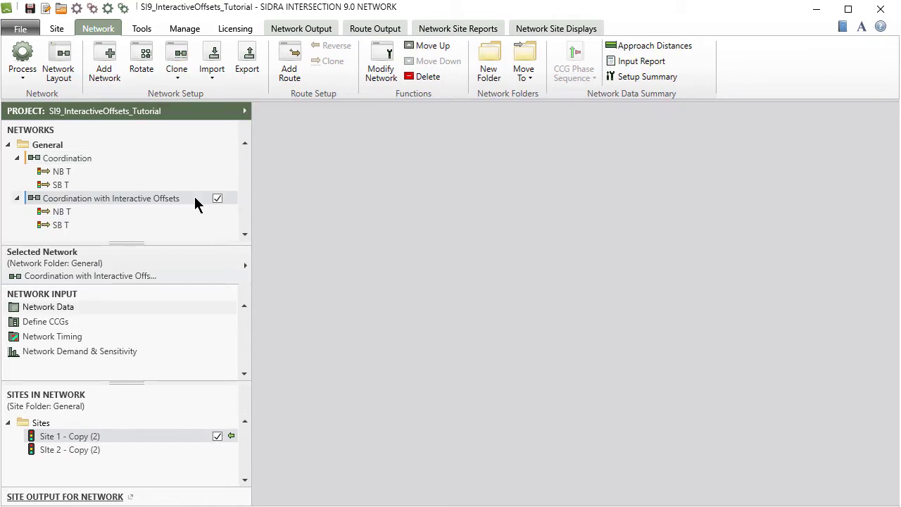
# Step: Process the cloned network and select its NB T route to see Route Data and Interactive Offsets
pyautogui.rightClick(195, 198)
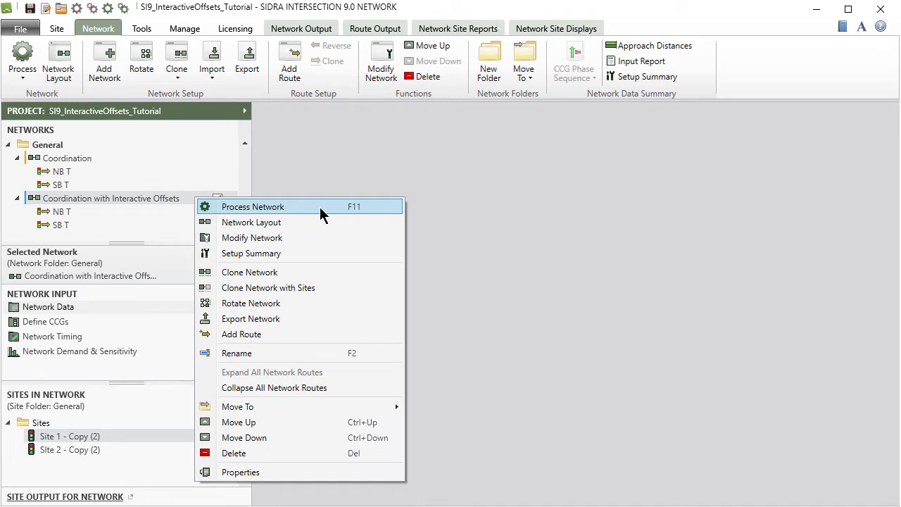
pyautogui.click(320, 207)
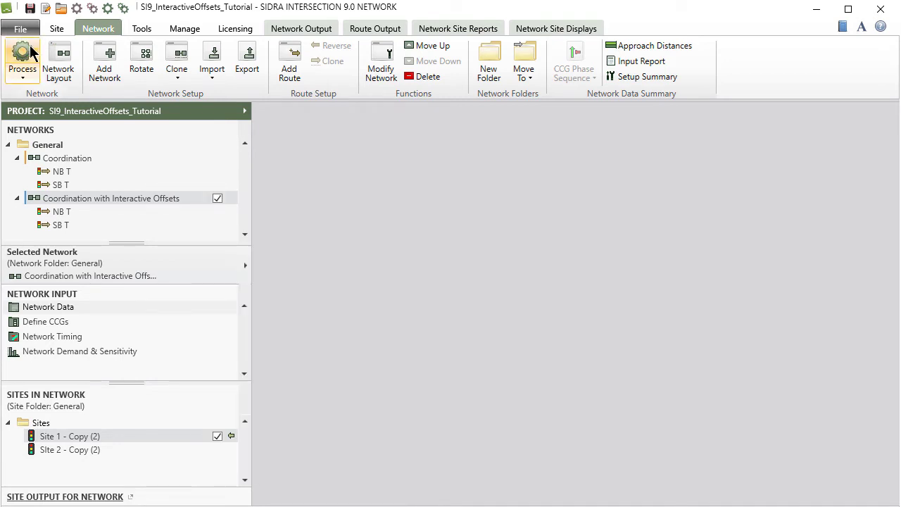
pyautogui.click(27, 49)
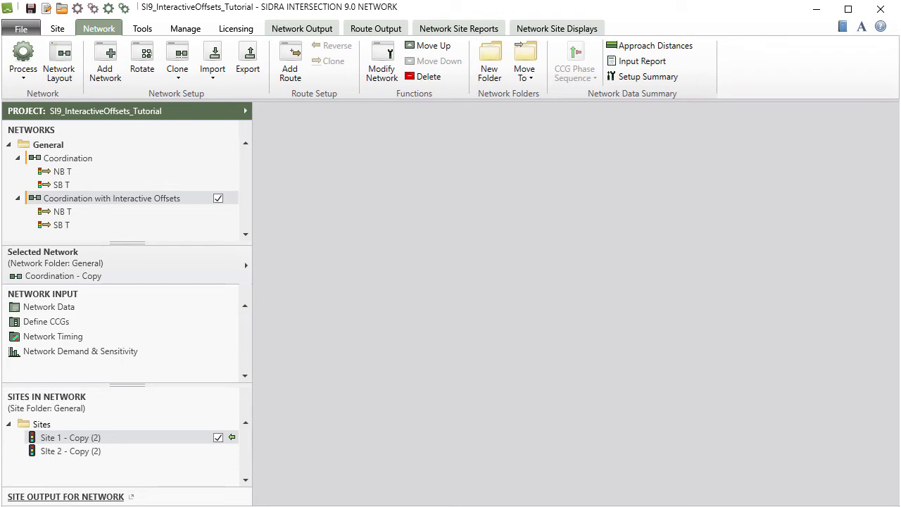
pyautogui.click(92, 212)
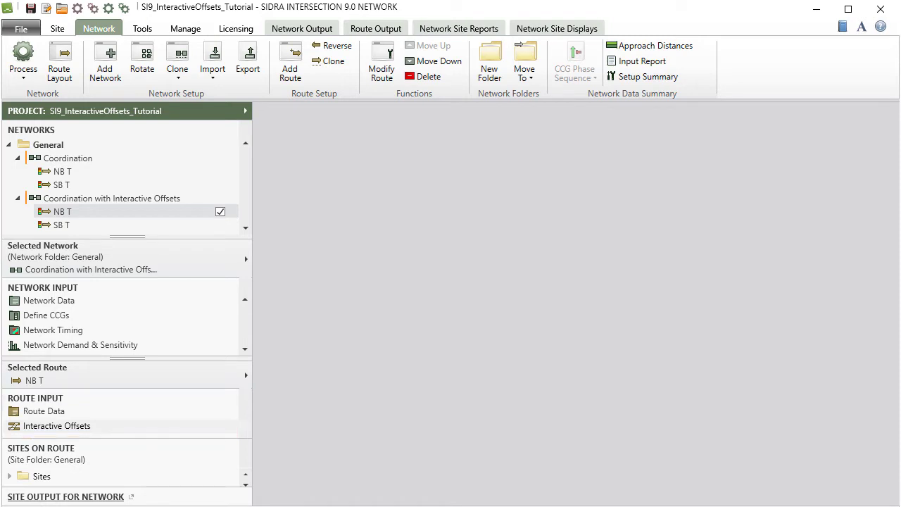
# Step: Display the Time-Distance diagram for the cloned NB T route using User signal offsets
pyautogui.click(401, 28)
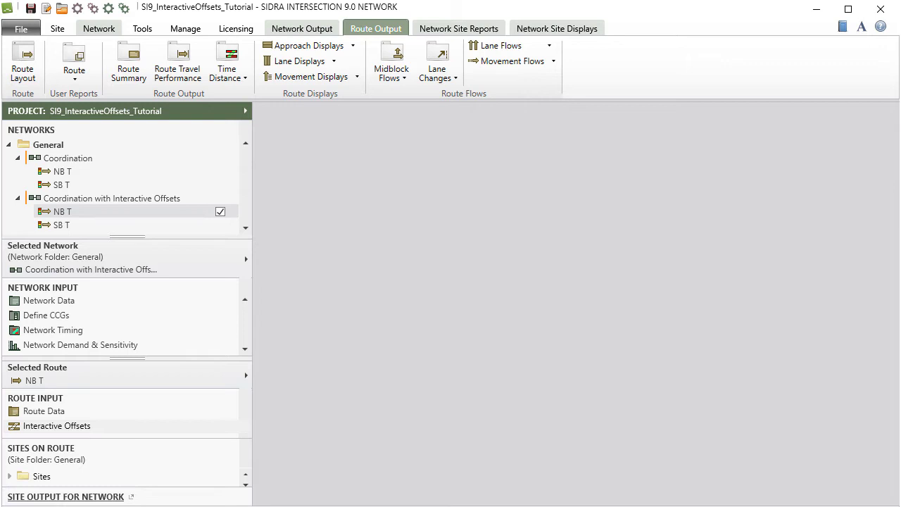
pyautogui.click(238, 55)
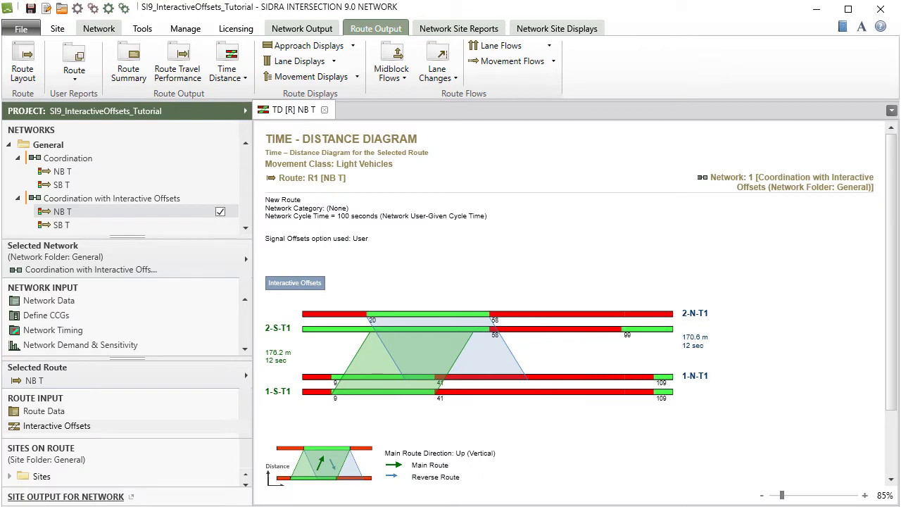
pyautogui.click(295, 282)
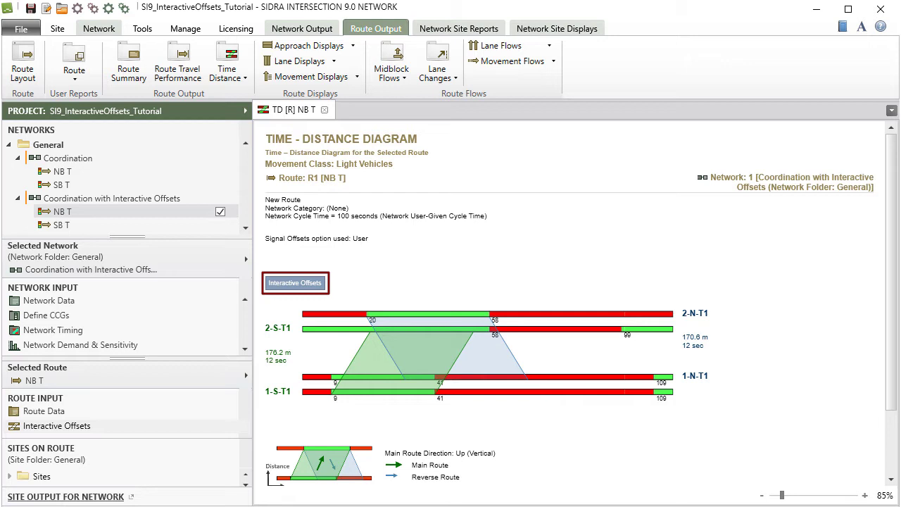
# Step: Bring up Interactive Offsets for the cloned NB T route, showing both sites' signal timelines
pyautogui.click(128, 425)
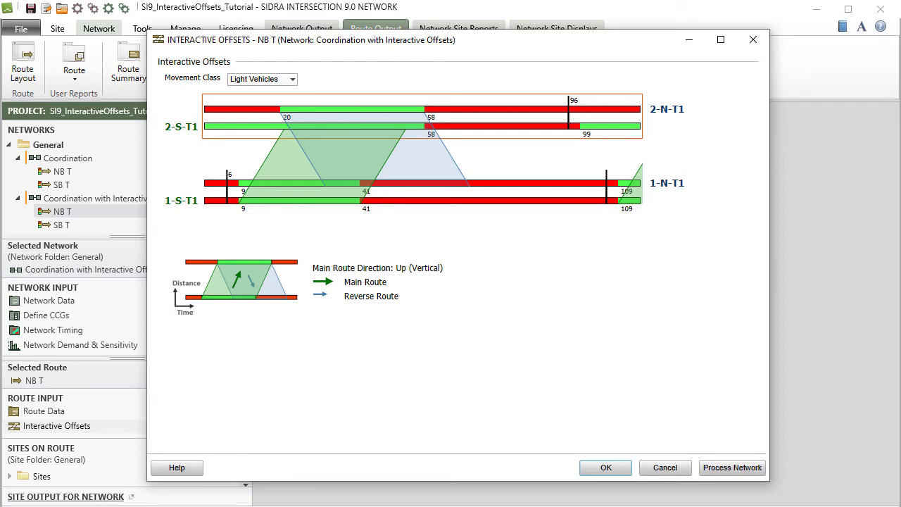
# Step: Drag site 2's 2-N-T1 green band earlier to offset 83, then reprocess the network
pyautogui.click(345, 116)
pyautogui.moveTo(345, 116); pyautogui.dragTo(294, 115)
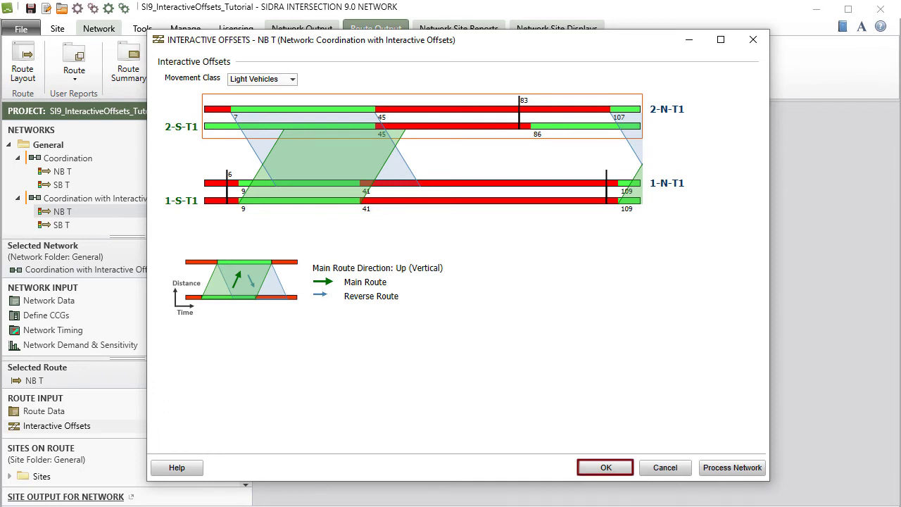
pyautogui.click(735, 474)
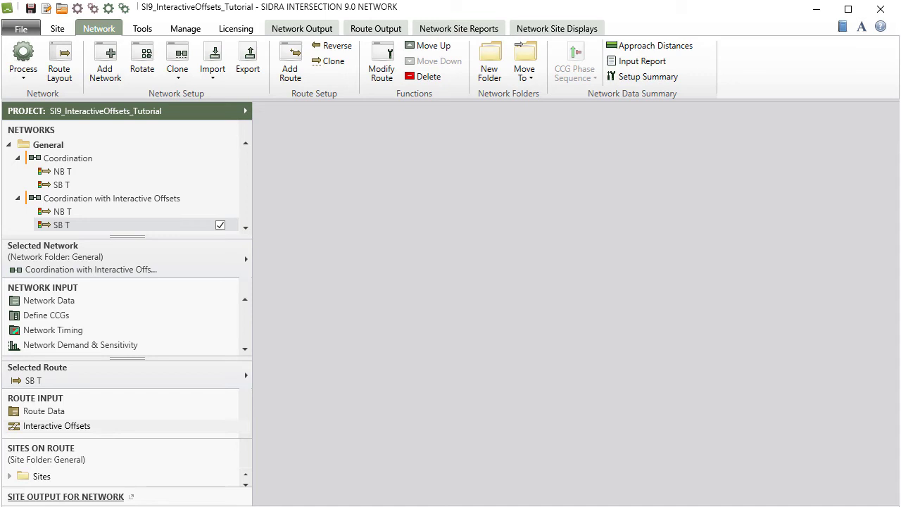
pyautogui.click(159, 328)
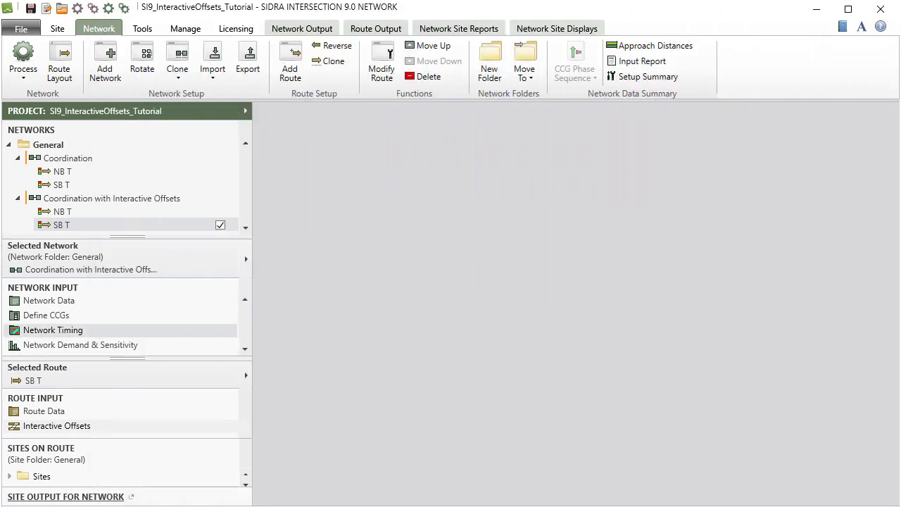
# Step: Show Signal Coordination movement displays for SB T in Coordination and in Coordination with Interactive Offsets
pyautogui.click(407, 28)
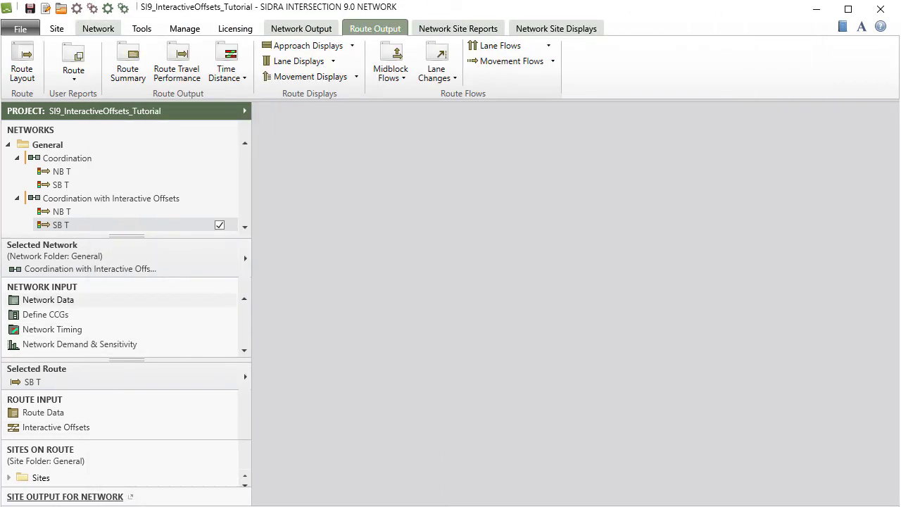
pyautogui.click(115, 184)
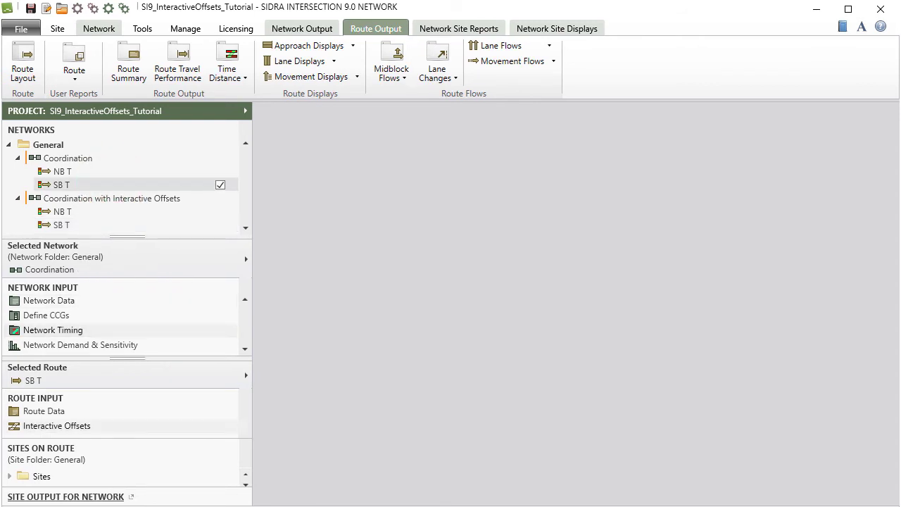
pyautogui.click(357, 79)
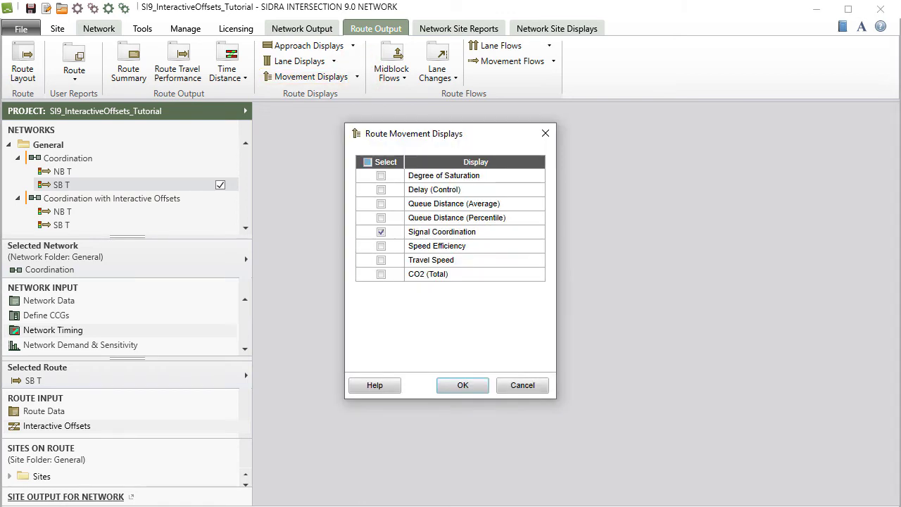
pyautogui.click(476, 389)
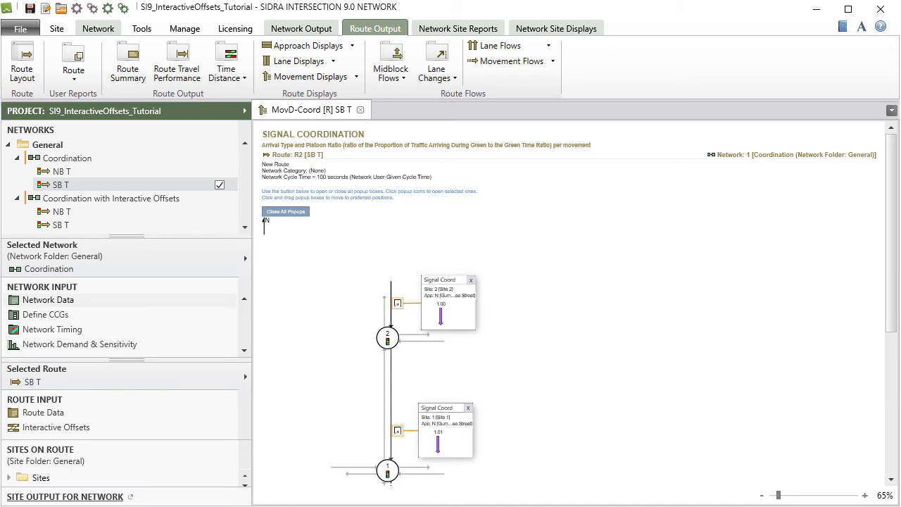
pyautogui.click(183, 226)
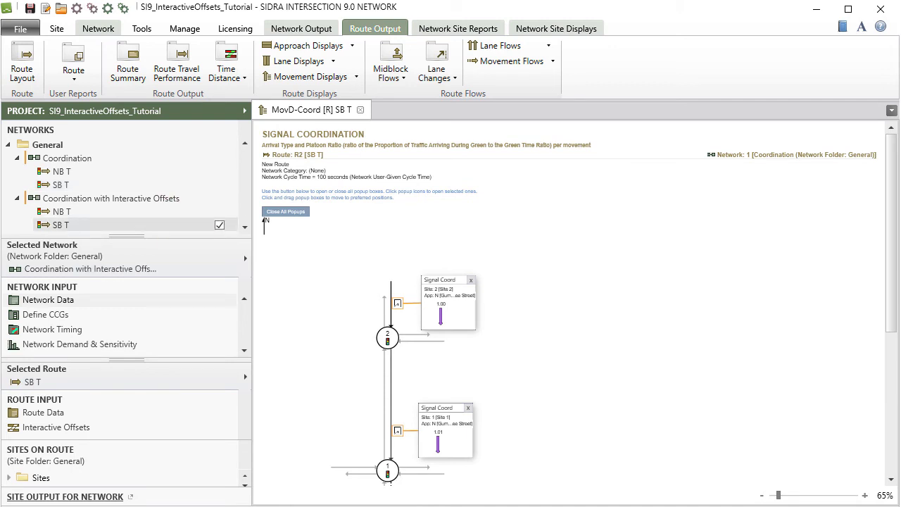
pyautogui.click(350, 79)
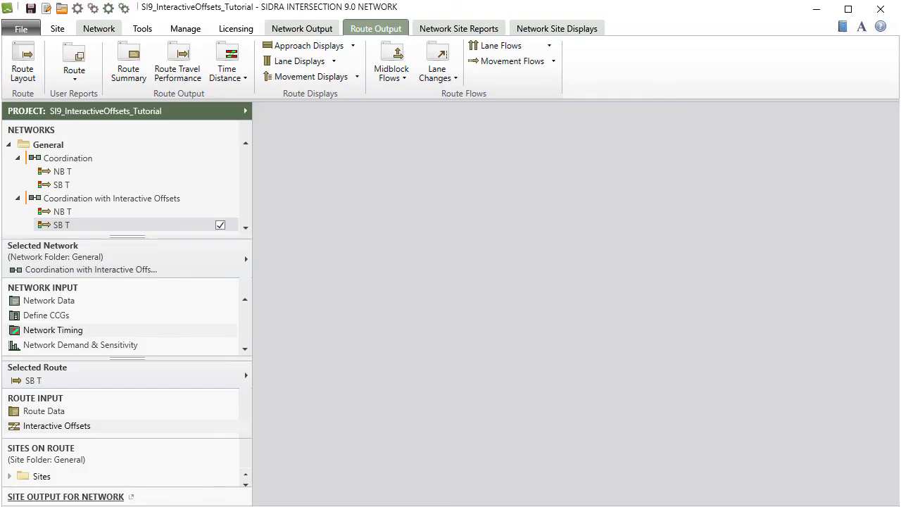
# Step: Show the Signal Coordination lane display for SB T in the interactive-offsets network
pyautogui.click(334, 62)
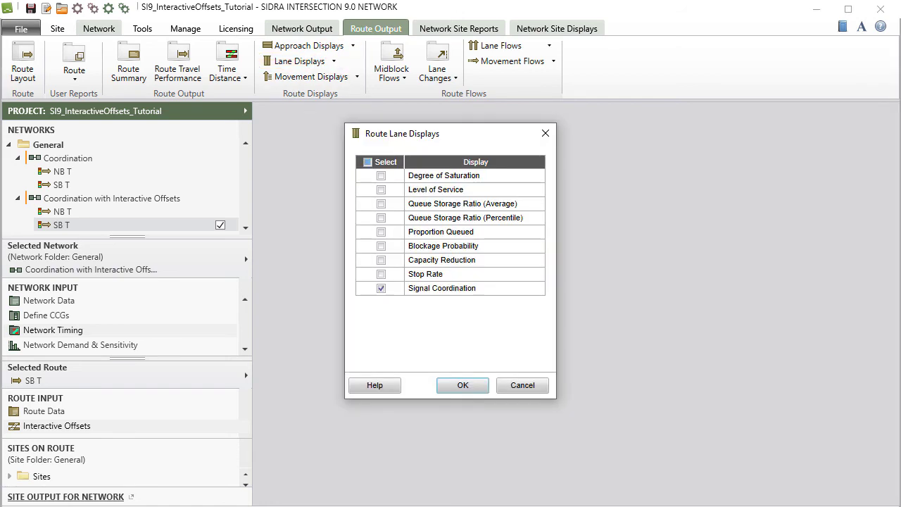
pyautogui.click(477, 384)
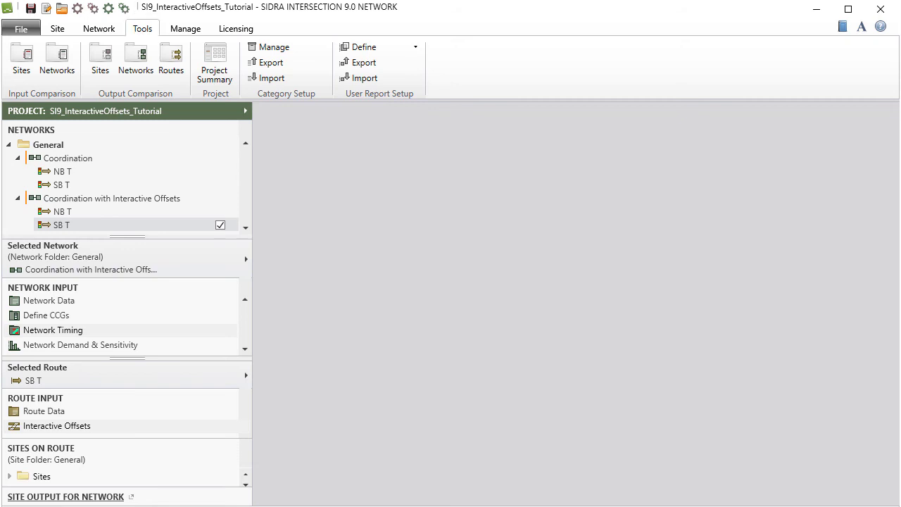
# Step: Generate a Routes comparison of SB T in Coordination versus Coordination with Interactive Offsets
pyautogui.click(179, 79)
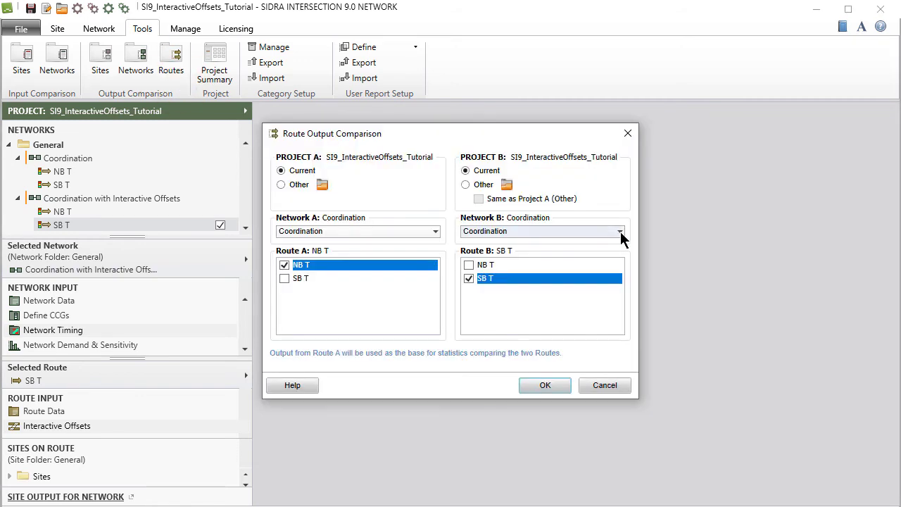
pyautogui.click(620, 232)
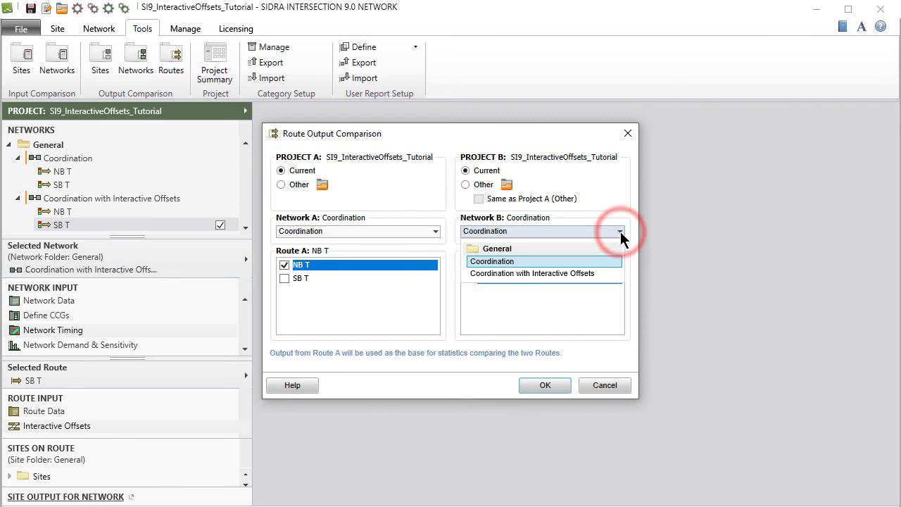
pyautogui.click(617, 274)
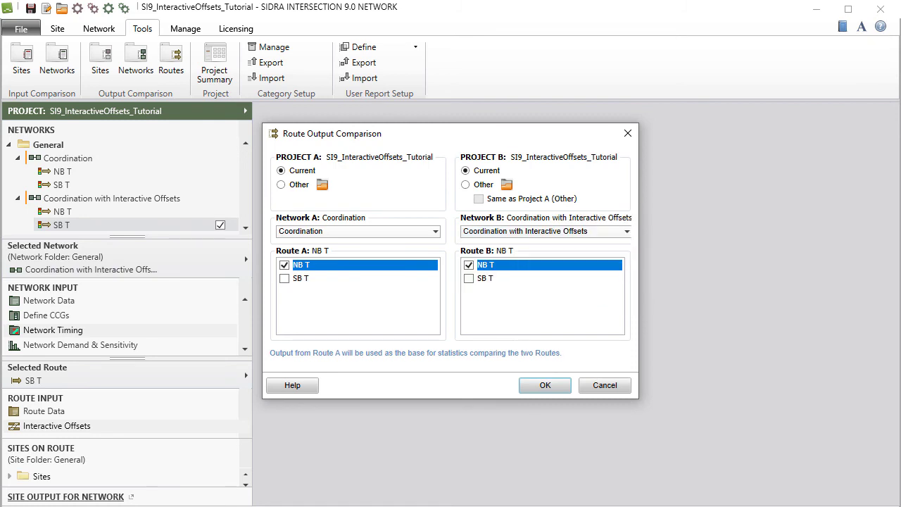
pyautogui.click(284, 279)
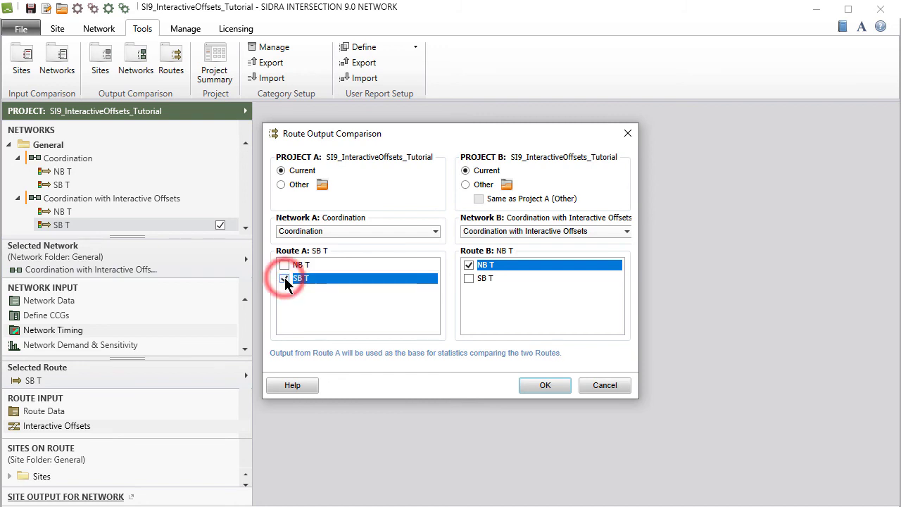
pyautogui.click(469, 279)
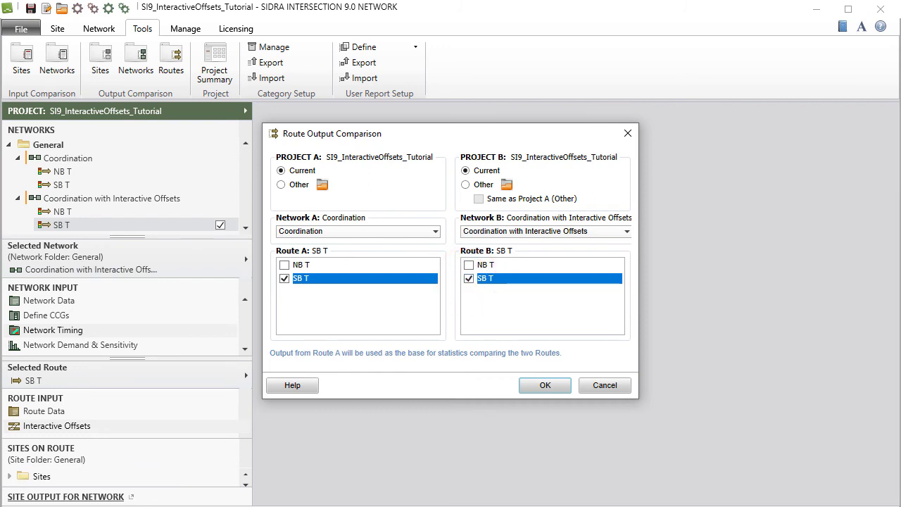
pyautogui.click(561, 387)
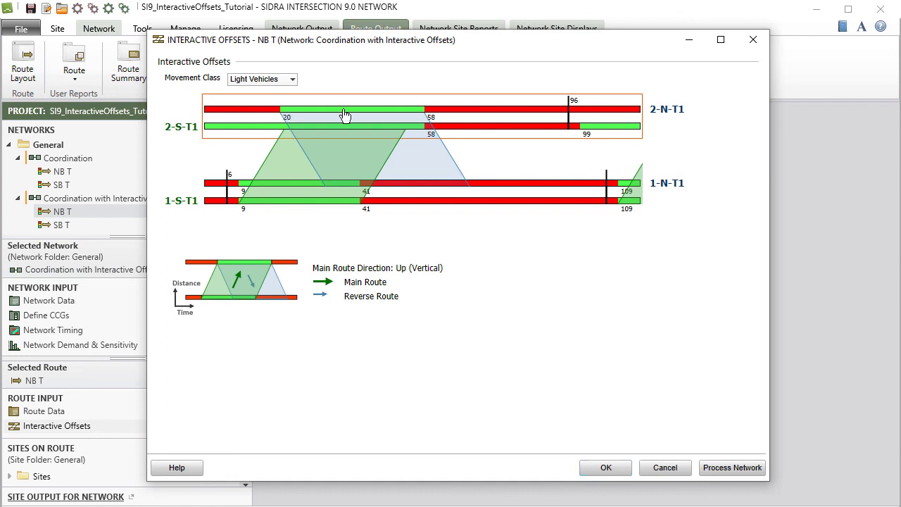
# Step: Drag the 2-N-T1 timing bar left so site 2's northbound green runs from 7 to 45 seconds
pyautogui.moveTo(345, 116); pyautogui.dragTo(294, 115)
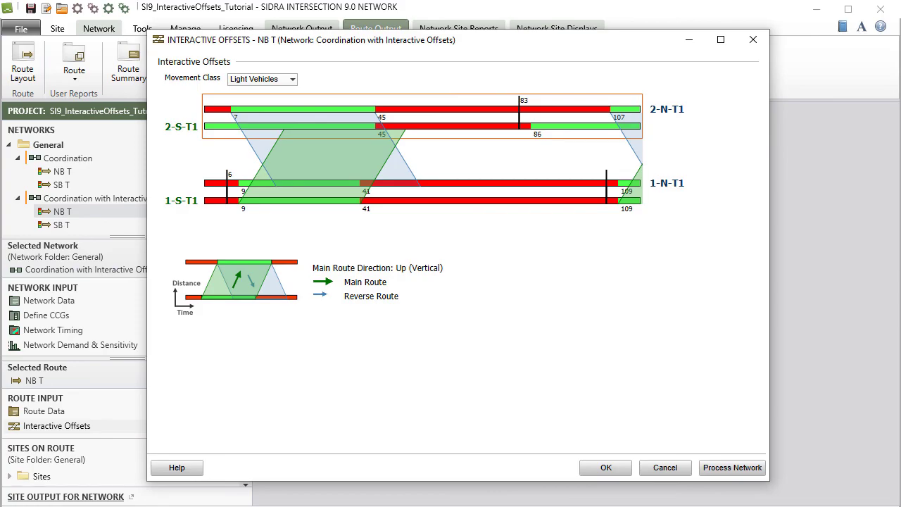